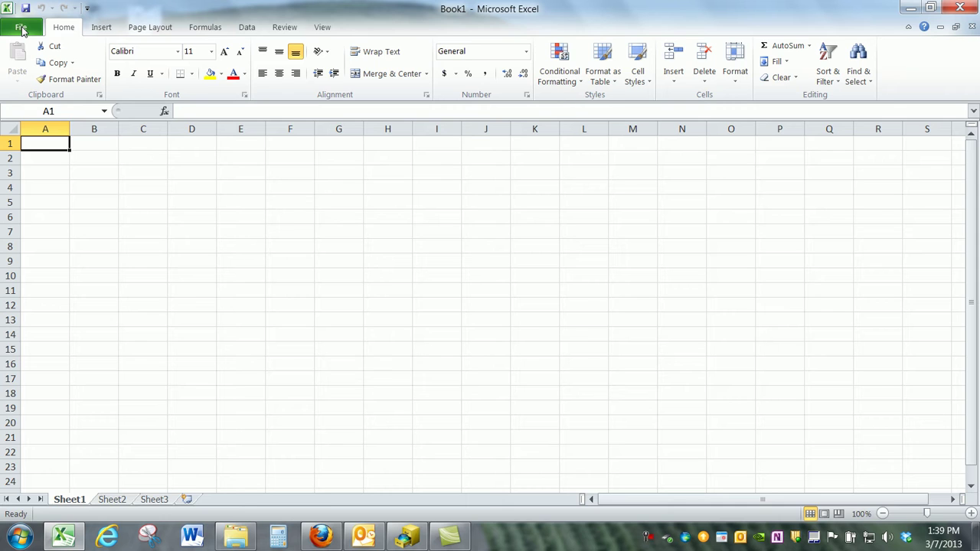
# Step: Browse for a file to open in the Desktop folder Fort 140 Pipeline Profile Lab
pyautogui.click(21, 28)
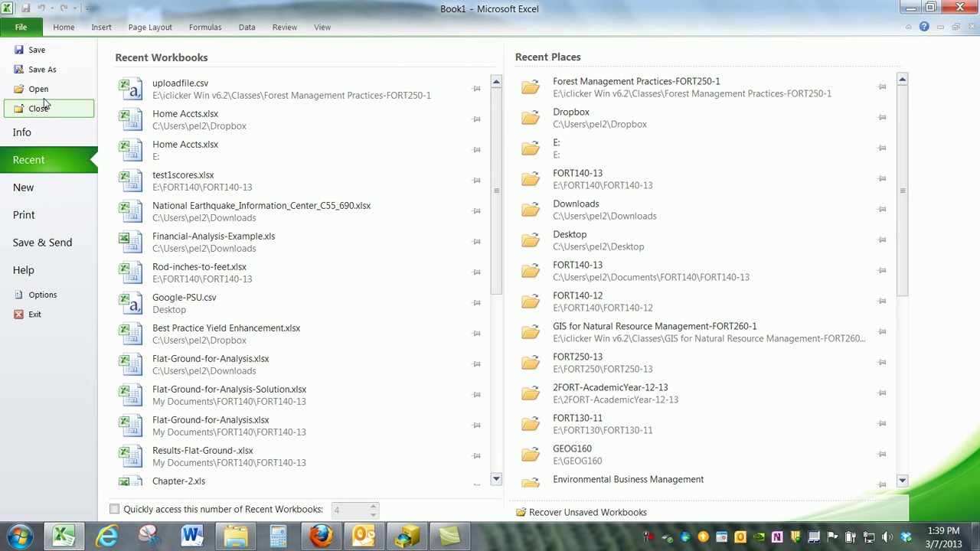
pyautogui.click(44, 95)
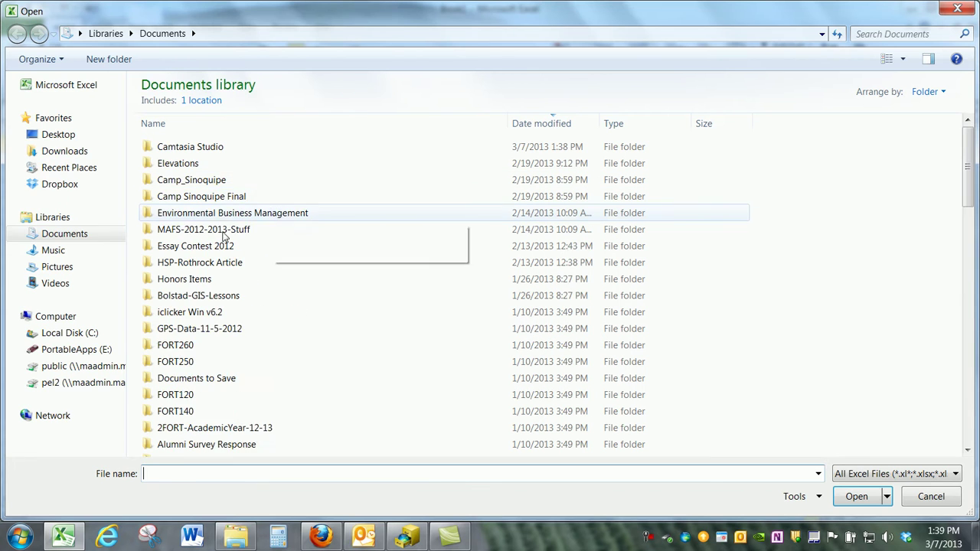
pyautogui.click(67, 136)
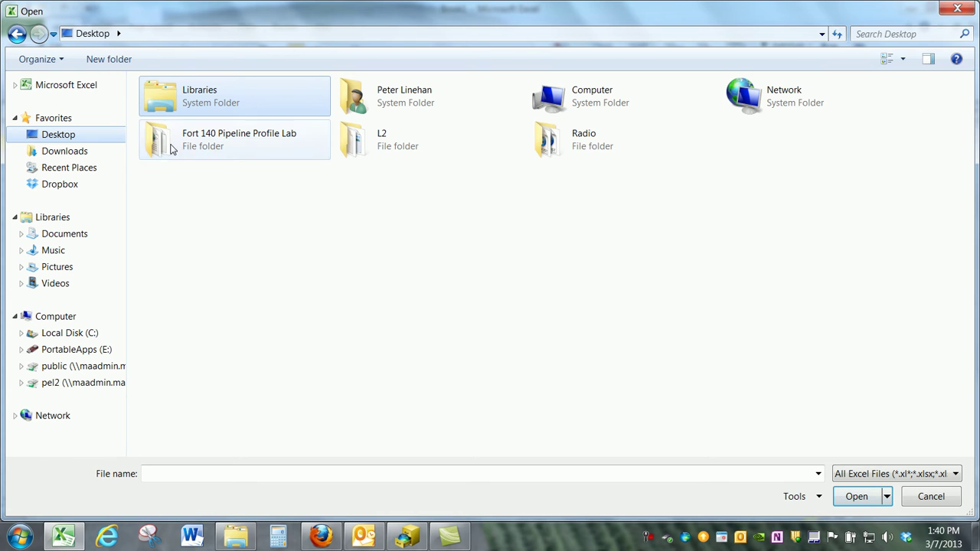
pyautogui.doubleClick(196, 136)
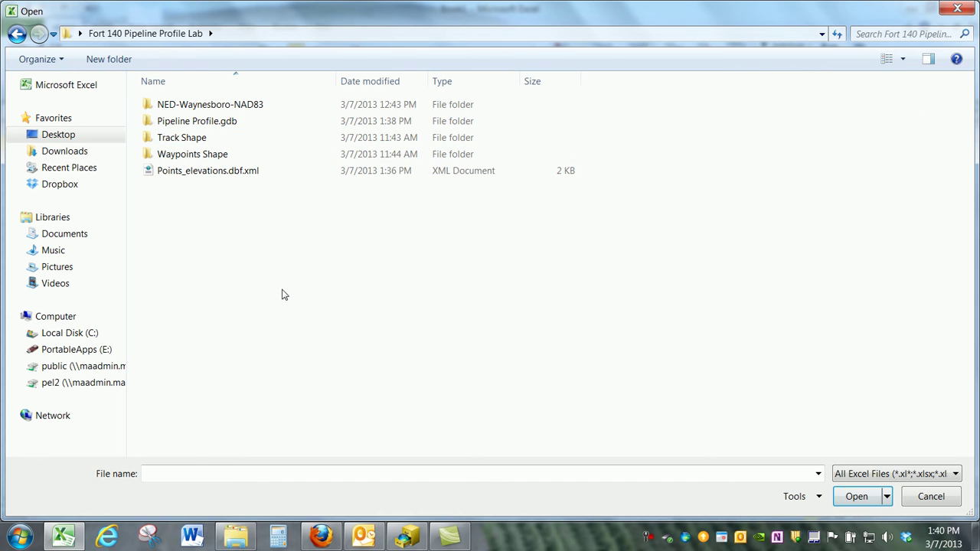
# Step: Limit the file list to dBase files, open Points_elevations.dbf and fit the TrlDist column's width to its contents
pyautogui.click(818, 474)
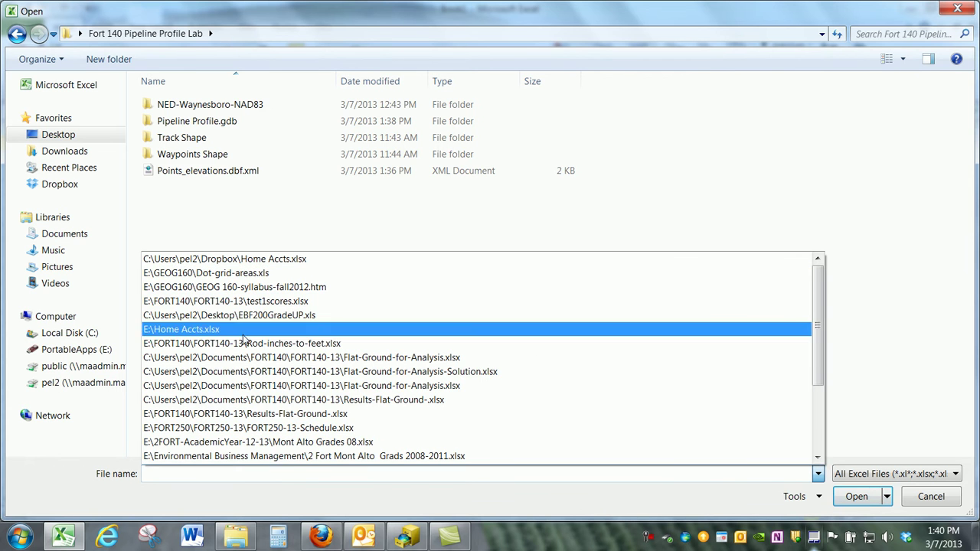
pyautogui.click(963, 479)
pyautogui.click(956, 478)
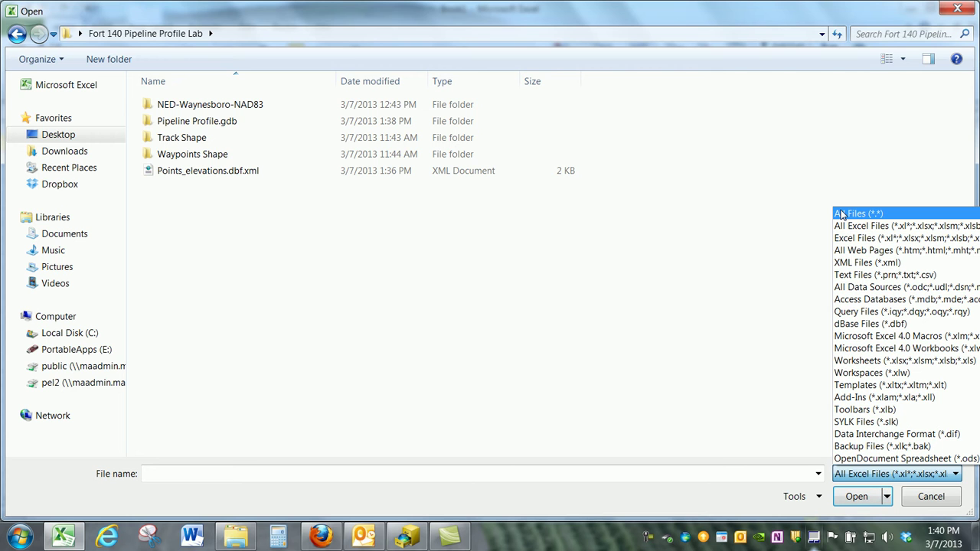
pyautogui.click(884, 325)
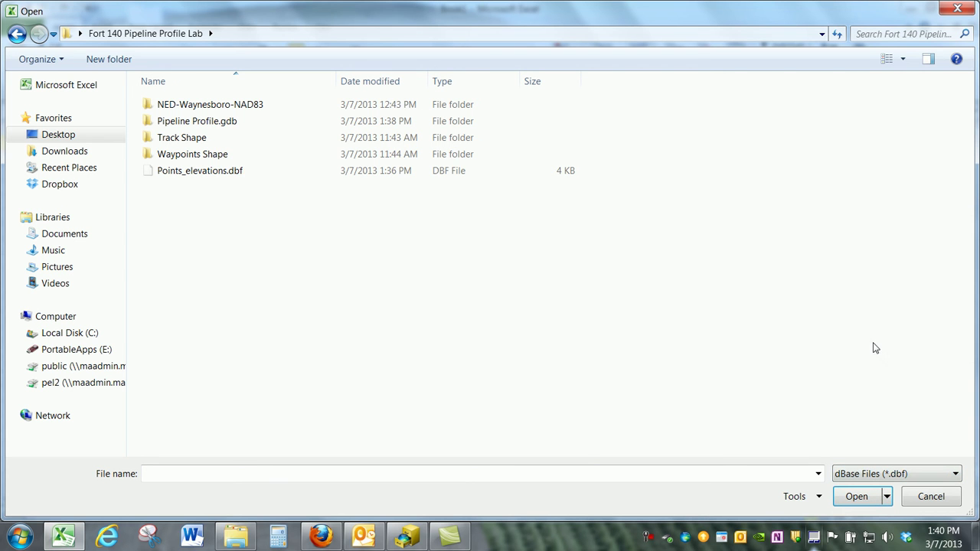
pyautogui.click(216, 177)
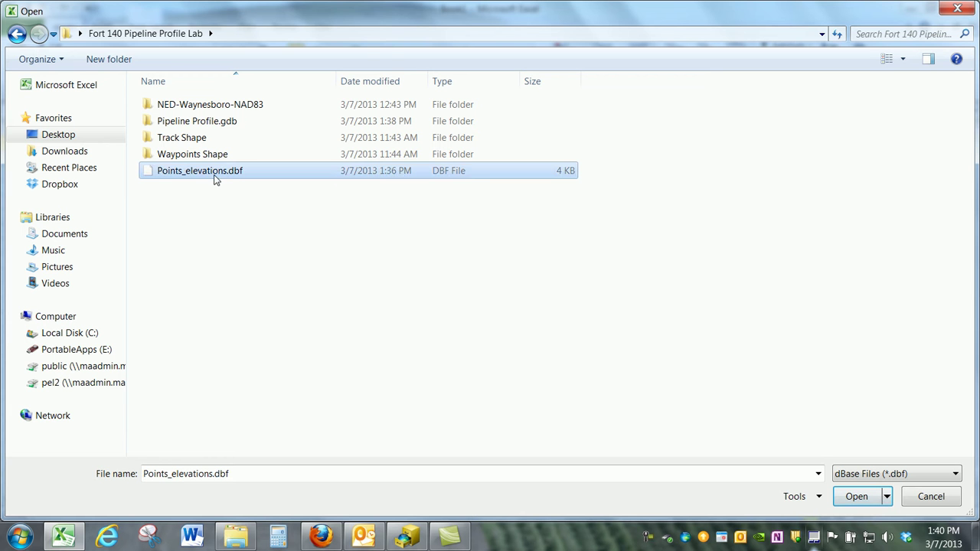
pyautogui.click(861, 497)
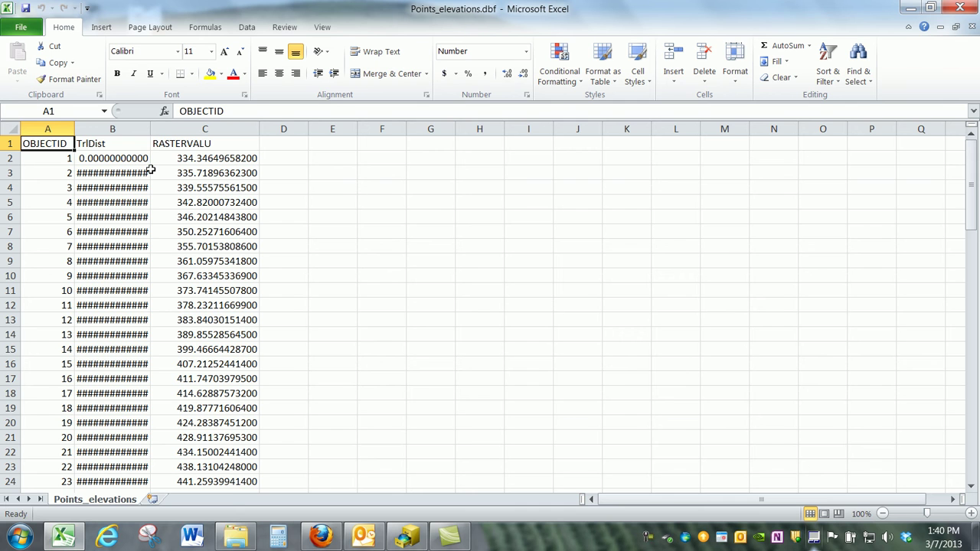
pyautogui.doubleClick(149, 130)
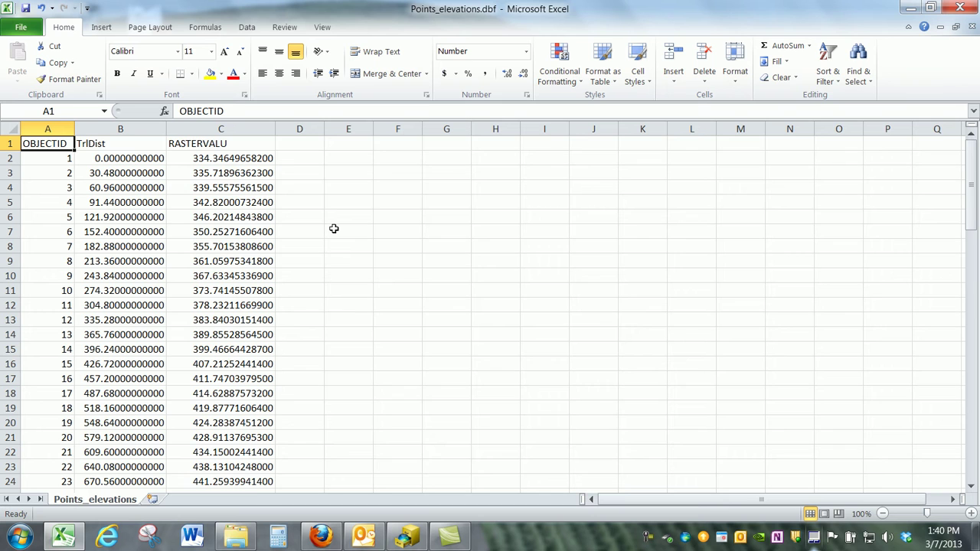
# Step: Enter the headings Trail Distance in E1 and Elevation in G1, widening column E to fit its heading
pyautogui.click(344, 146)
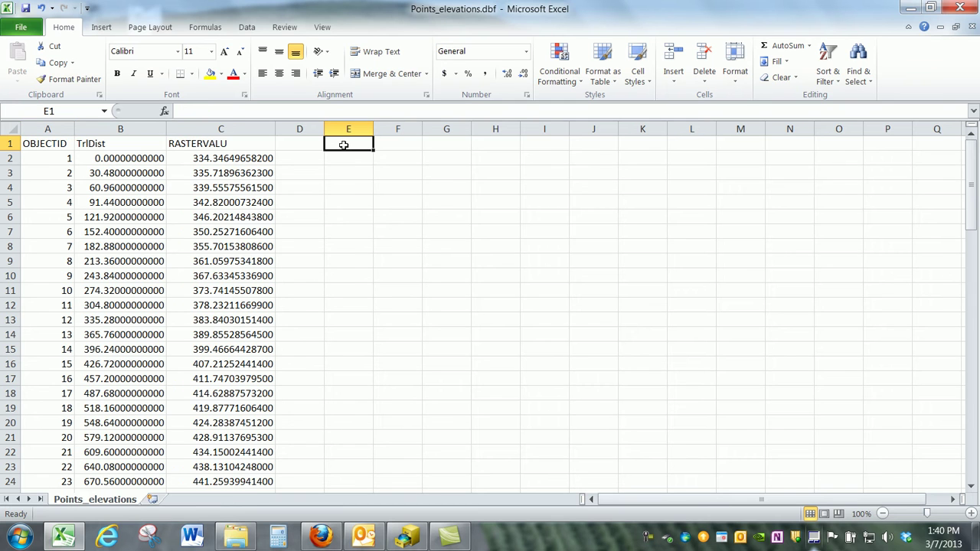
pyautogui.write('Trail Distance')
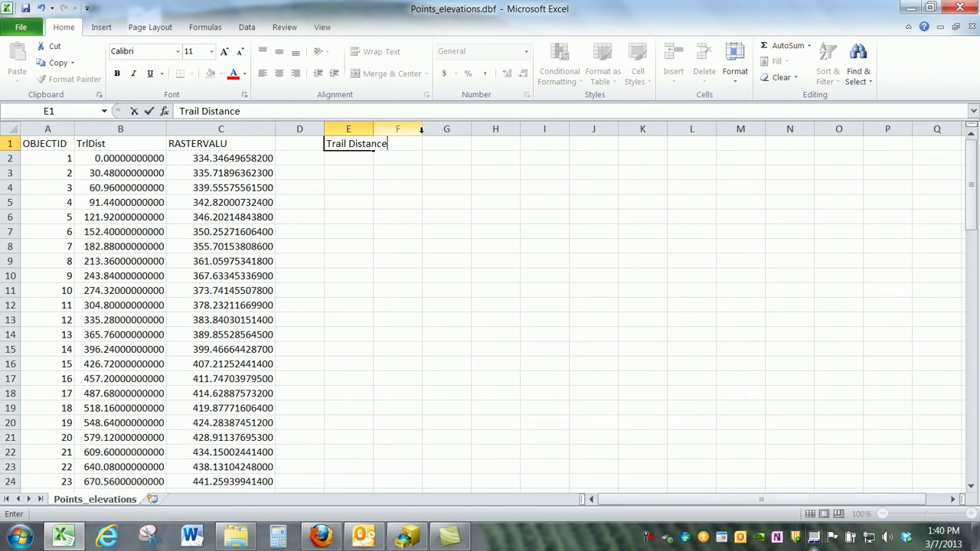
pyautogui.click(449, 176)
pyautogui.moveTo(374, 129); pyautogui.dragTo(394, 128)
pyautogui.click(463, 144)
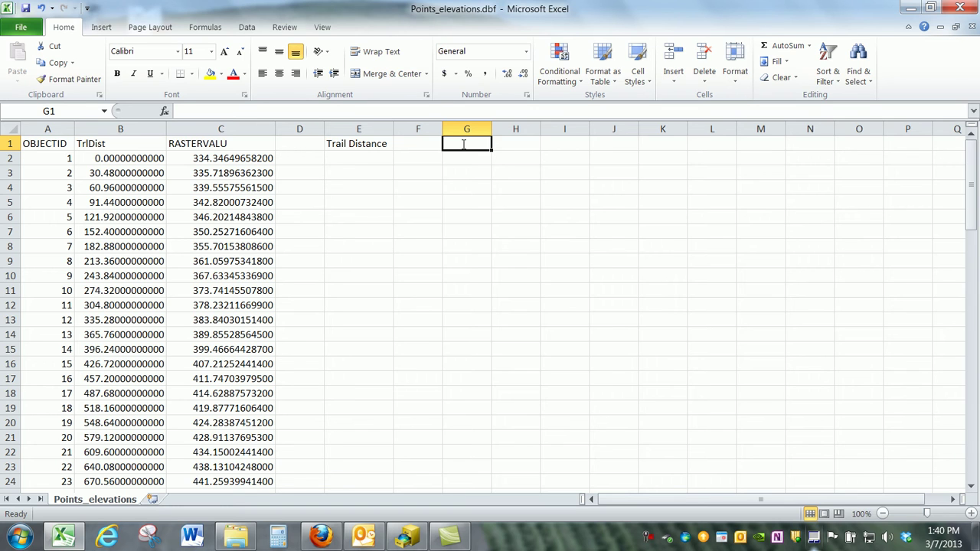
pyautogui.write('Elevation')
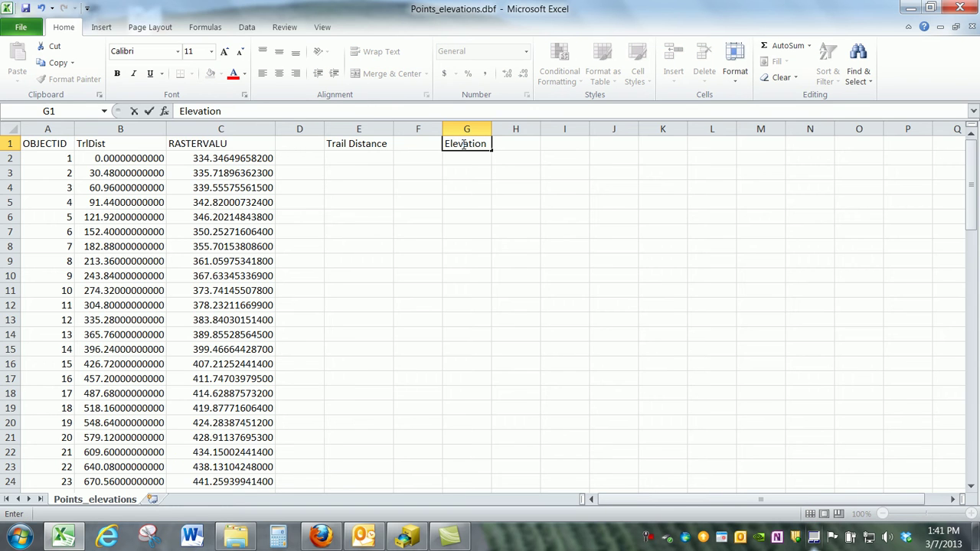
pyautogui.click(495, 204)
# Step: Enter the formula =B2*3.28 in E2 to convert the first trail distance to feet
pyautogui.click(355, 158)
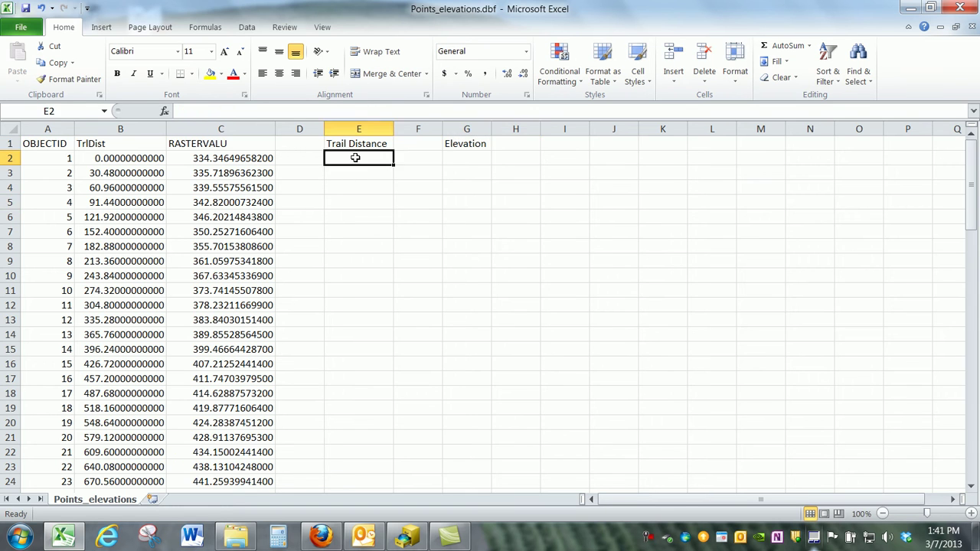
pyautogui.write('=')
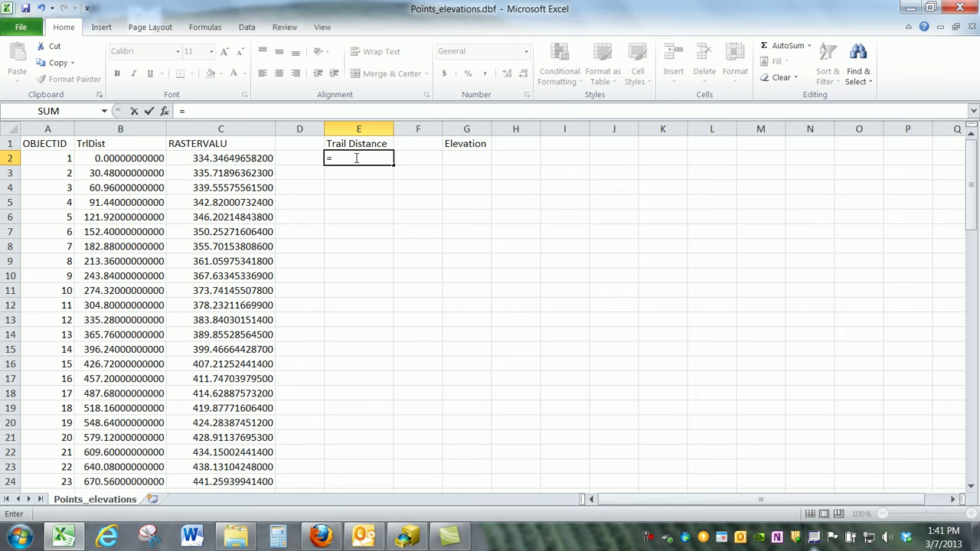
pyautogui.click(153, 159)
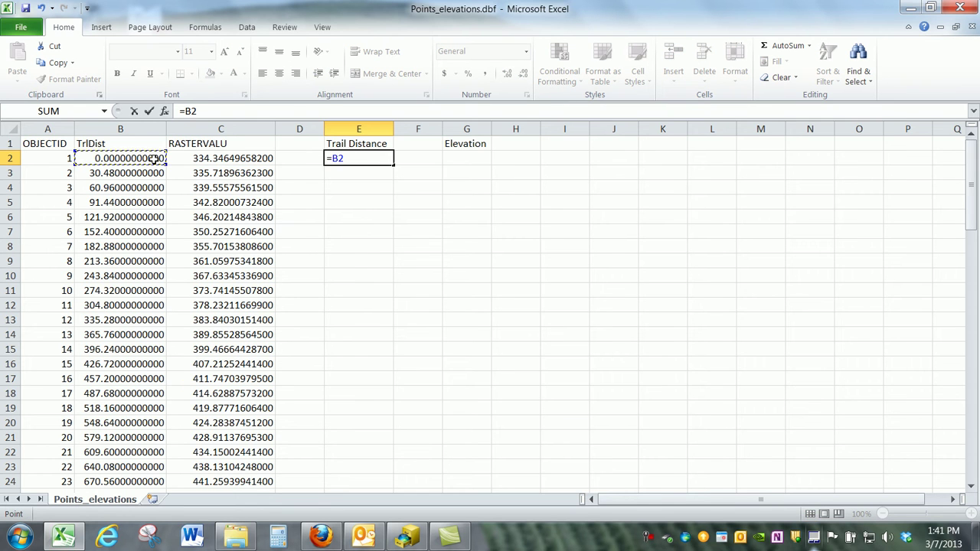
pyautogui.write('*3.28')
pyautogui.press('Return')
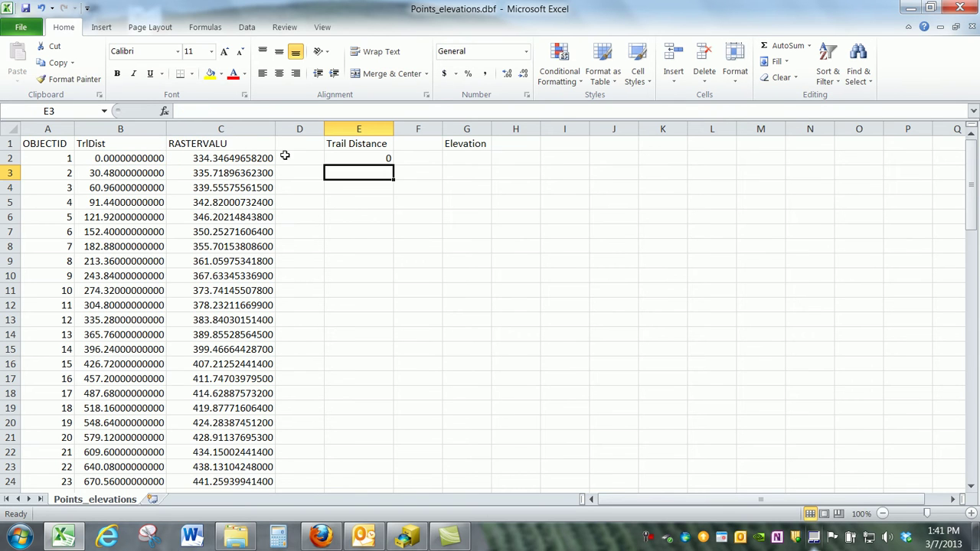
# Step: Enter the formula =C2*3.28 in G2 to convert the first elevation to feet
pyautogui.click(457, 157)
pyautogui.write('=')
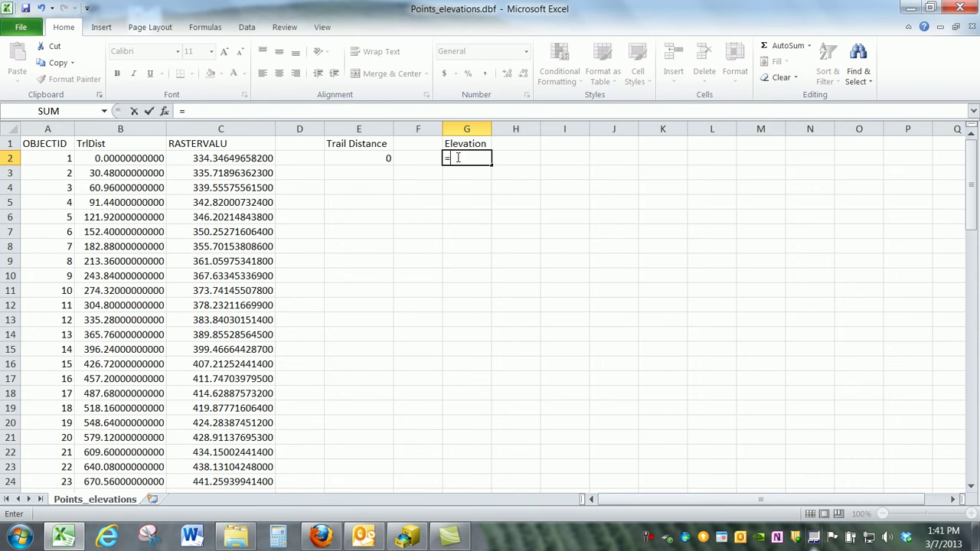
pyautogui.click(236, 159)
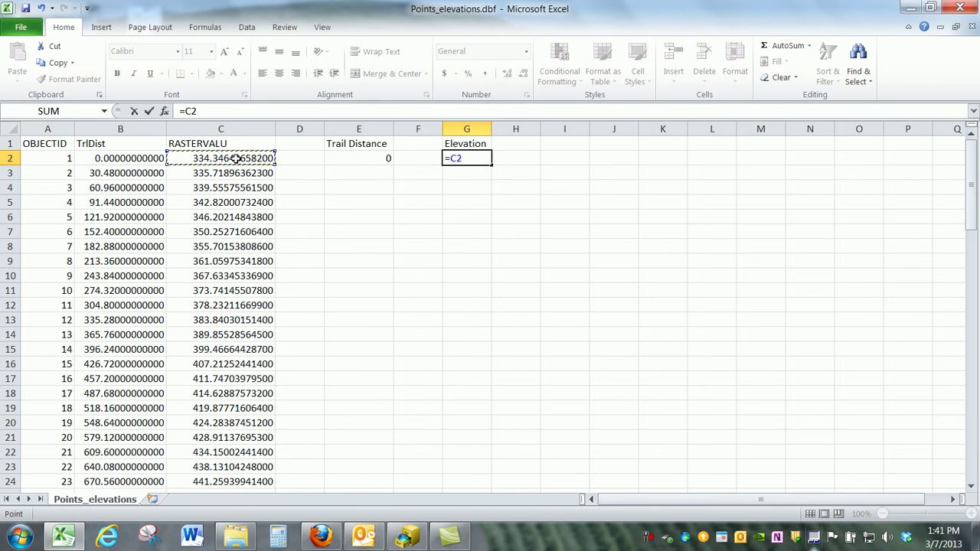
pyautogui.write('*3.2')
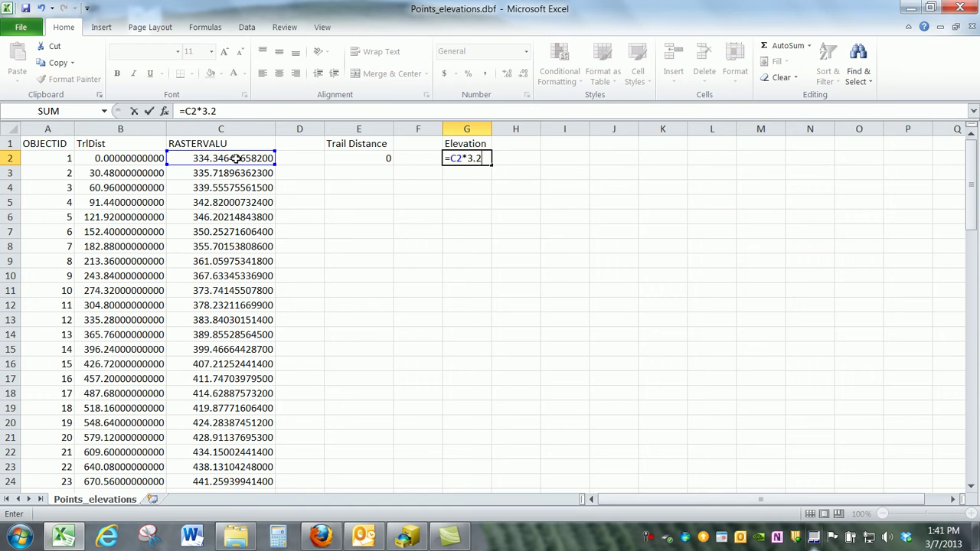
pyautogui.write('8')
pyautogui.press('Return')
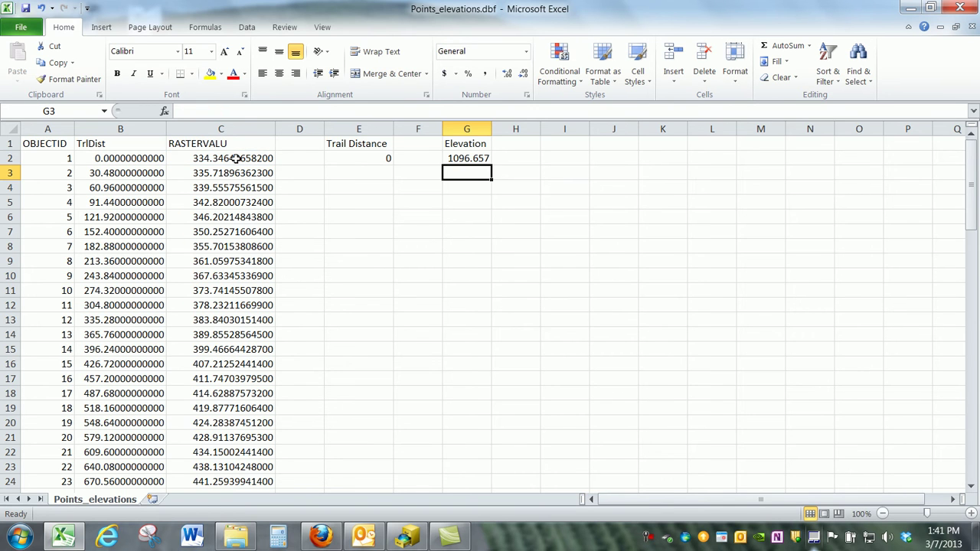
# Step: Wrap the G2 elevation formula in a rounding function with zero decimals, giving =round(C2*3.28,0)
pyautogui.click(474, 159)
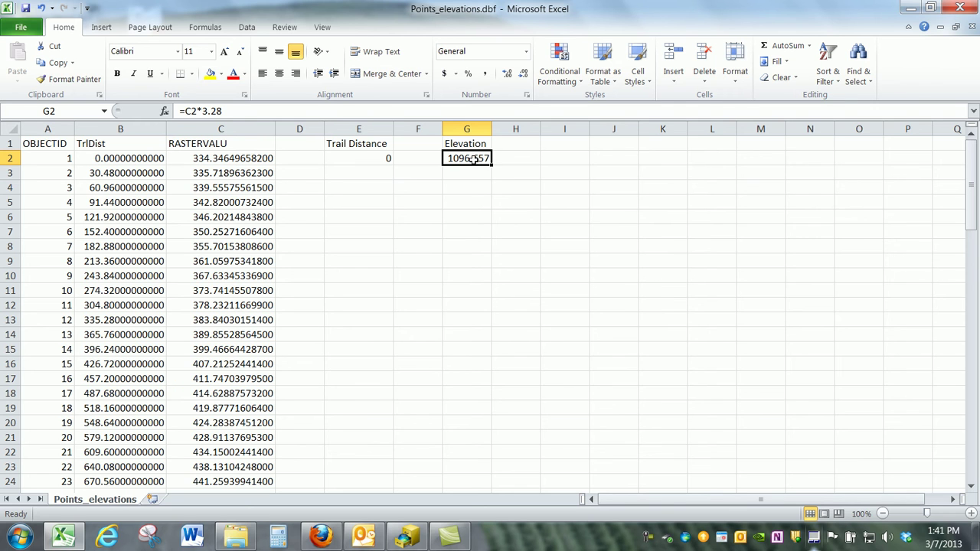
pyautogui.click(193, 111)
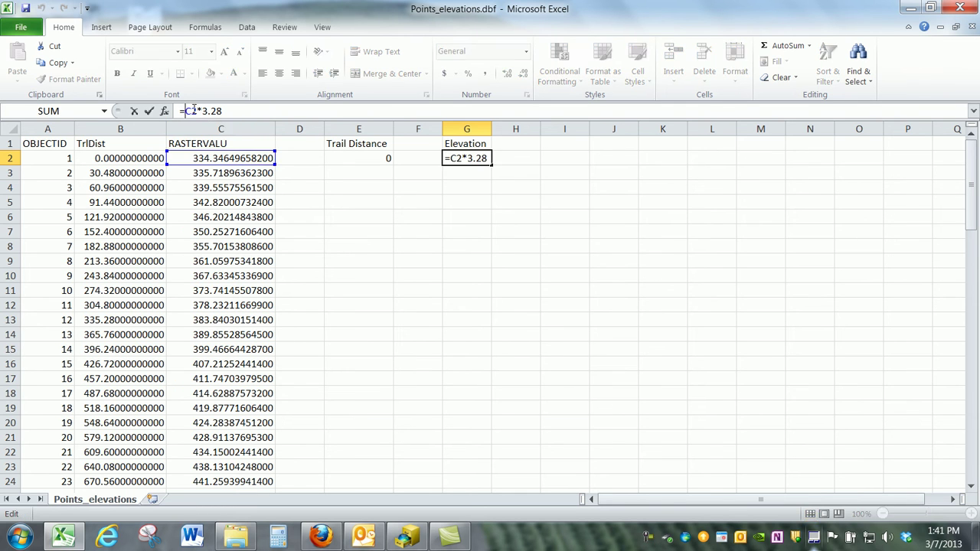
pyautogui.write('round')
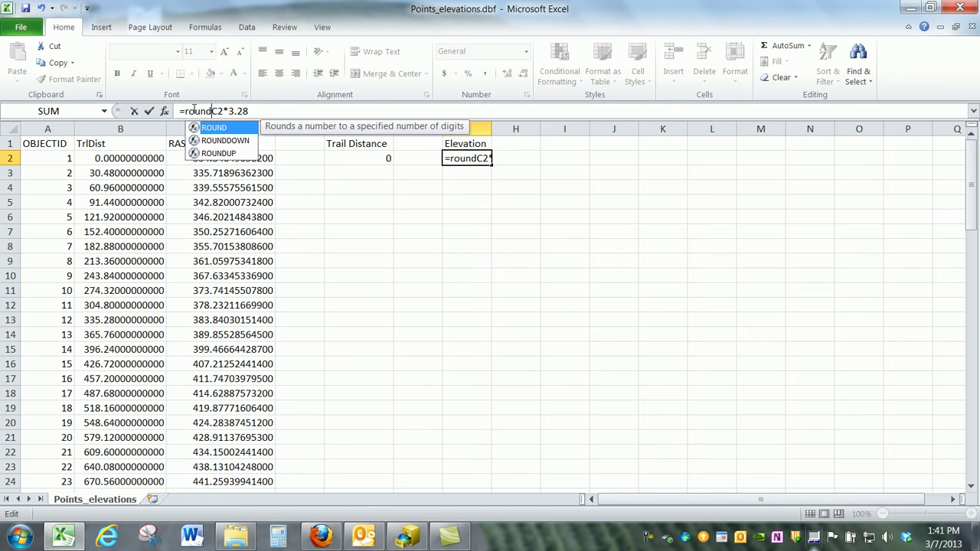
pyautogui.write('(')
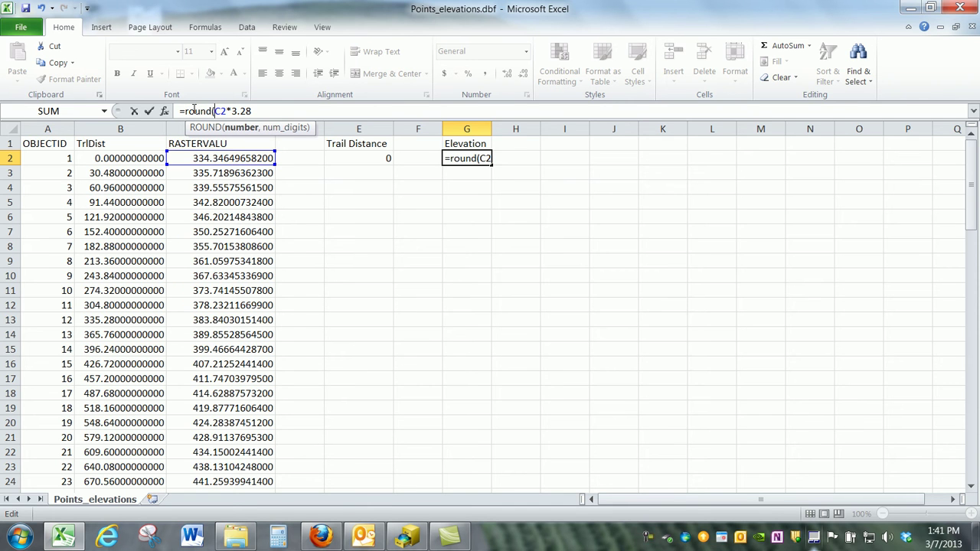
pyautogui.click(262, 108)
pyautogui.write(',')
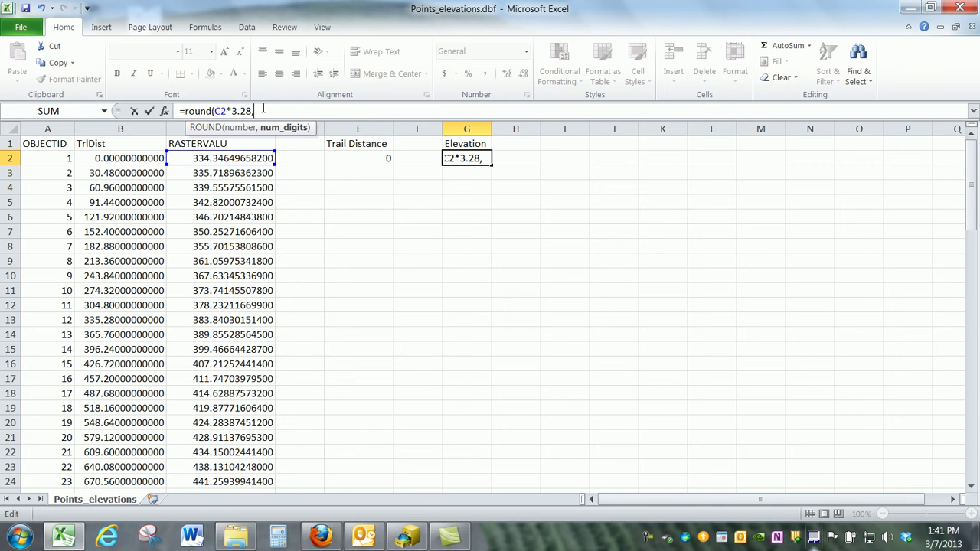
pyautogui.write('0)')
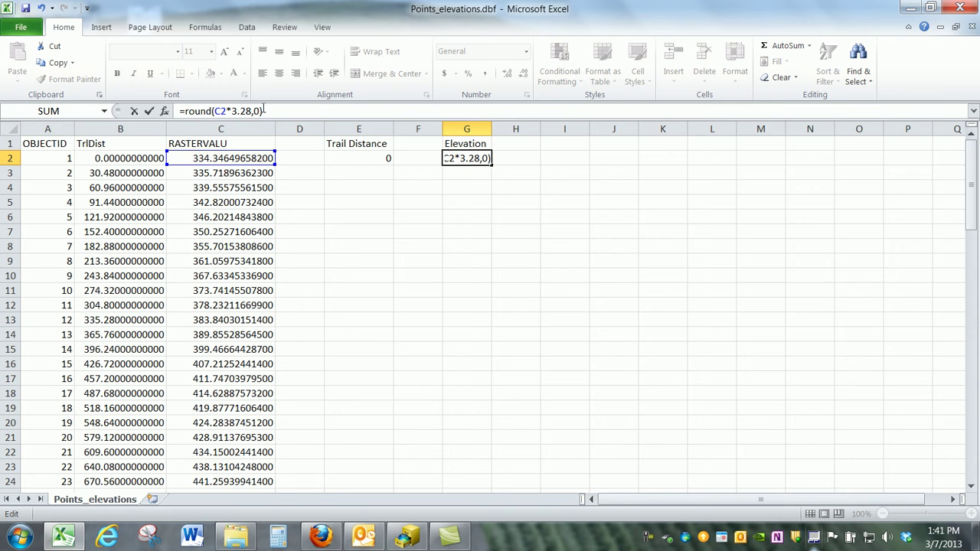
pyautogui.press('Return')
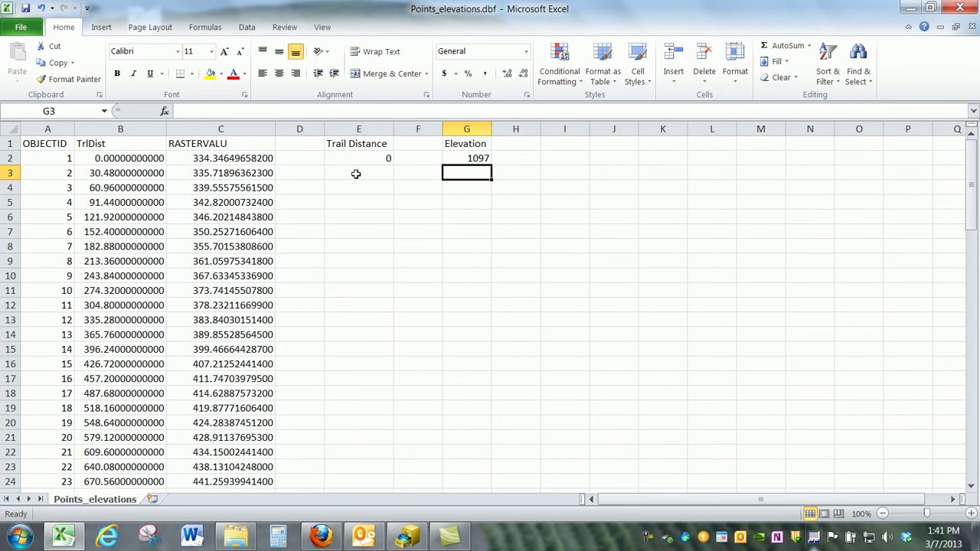
# Step: Fill the Trail Distance and Elevation formulas from E2:G2 down to row 90
pyautogui.moveTo(366, 157); pyautogui.dragTo(478, 167)
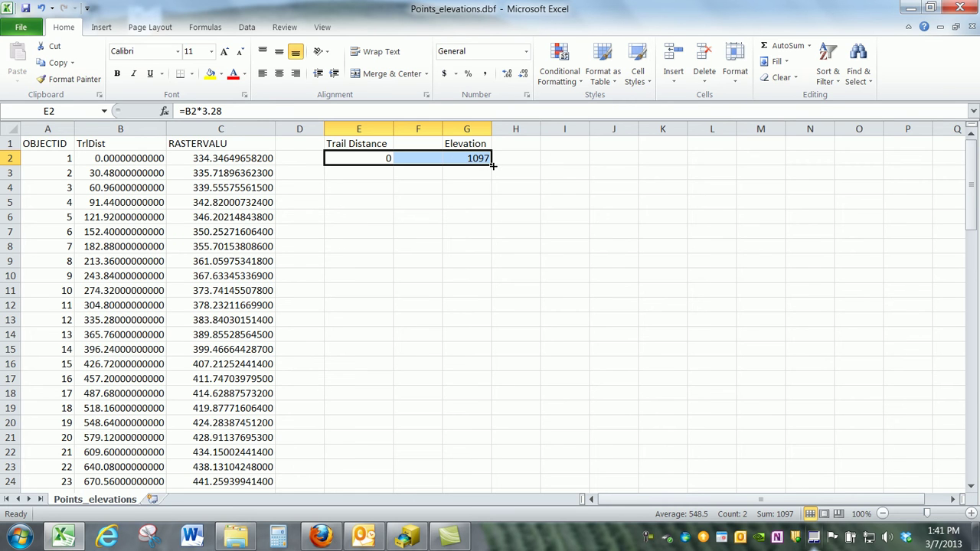
pyautogui.moveTo(493, 164); pyautogui.dragTo(496, 474)
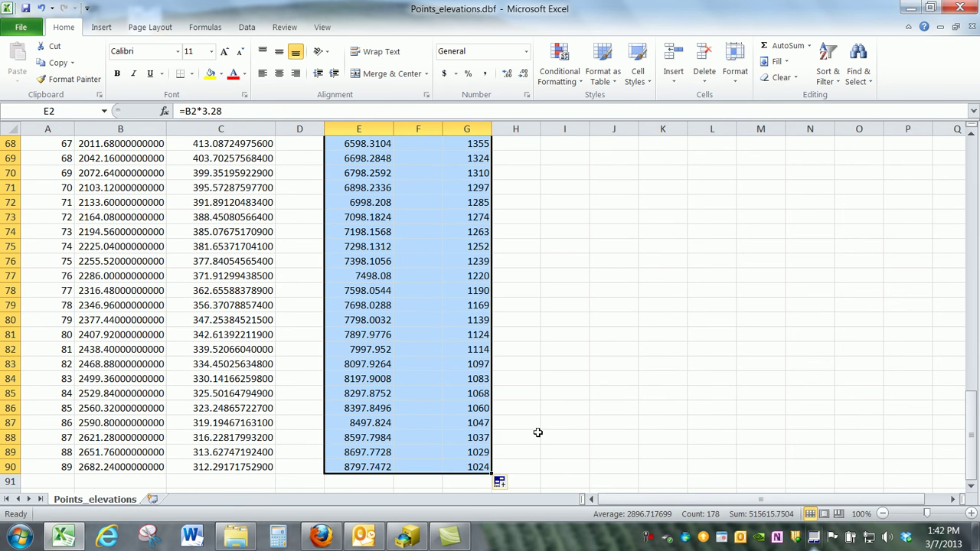
pyautogui.scroll(8, 538, 433)
pyautogui.scroll(14, 538, 433)
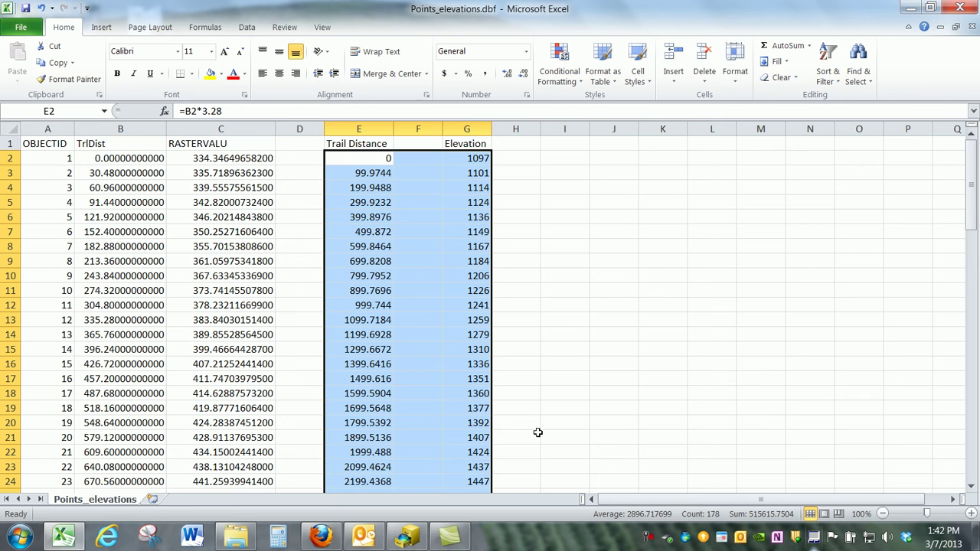
# Step: Inspect the copied Trail Distance formula in E3 and the cell it references, leaving the formula unedited
pyautogui.click(368, 173)
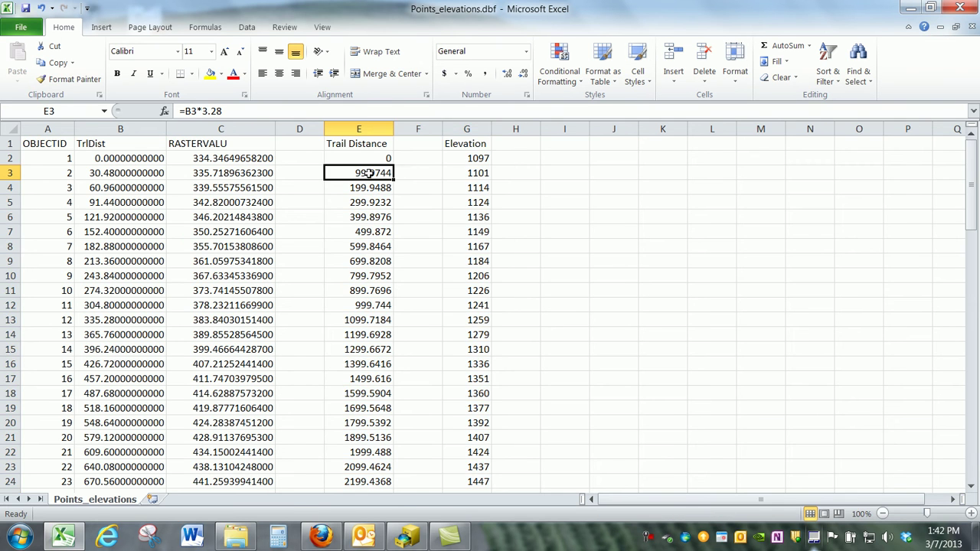
pyautogui.doubleClick(372, 174)
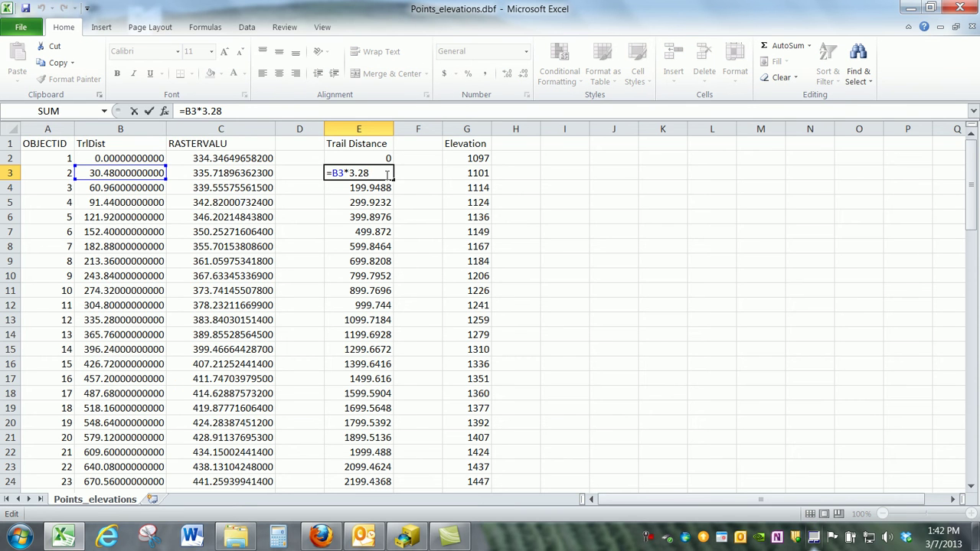
pyautogui.press('Escape')
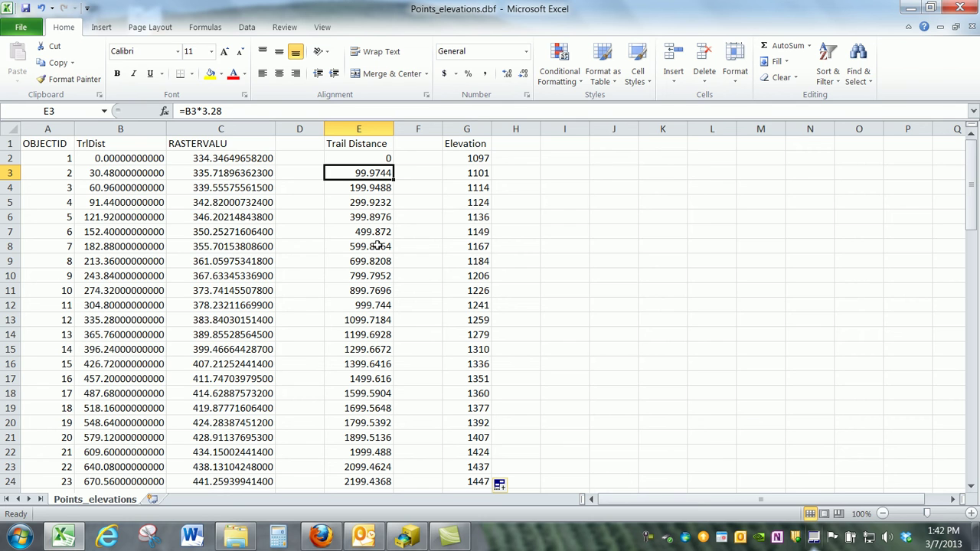
# Step: Enter 0 in F2 and the formula =F2+100 in F3 to start a distance series in 100-foot increments
pyautogui.click(419, 158)
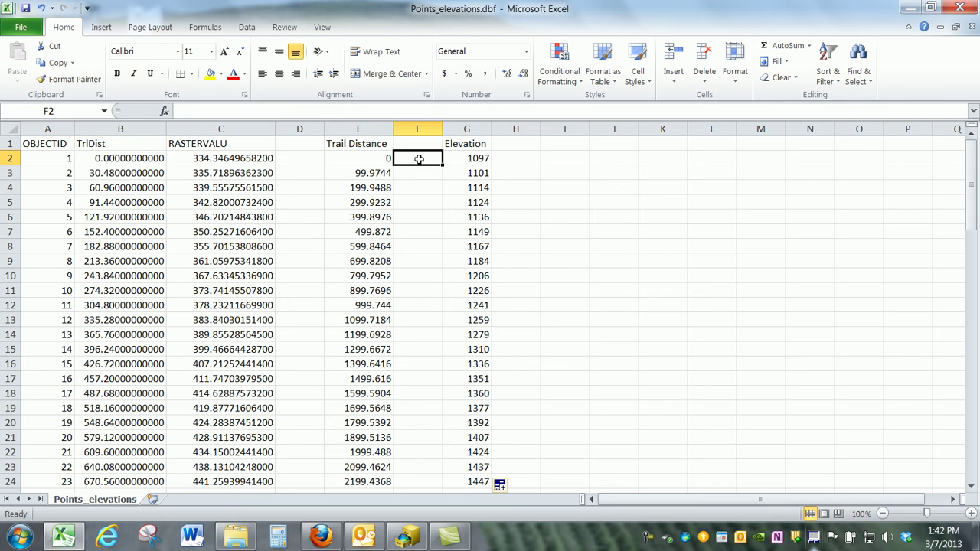
pyautogui.write('0')
pyautogui.press('Return')
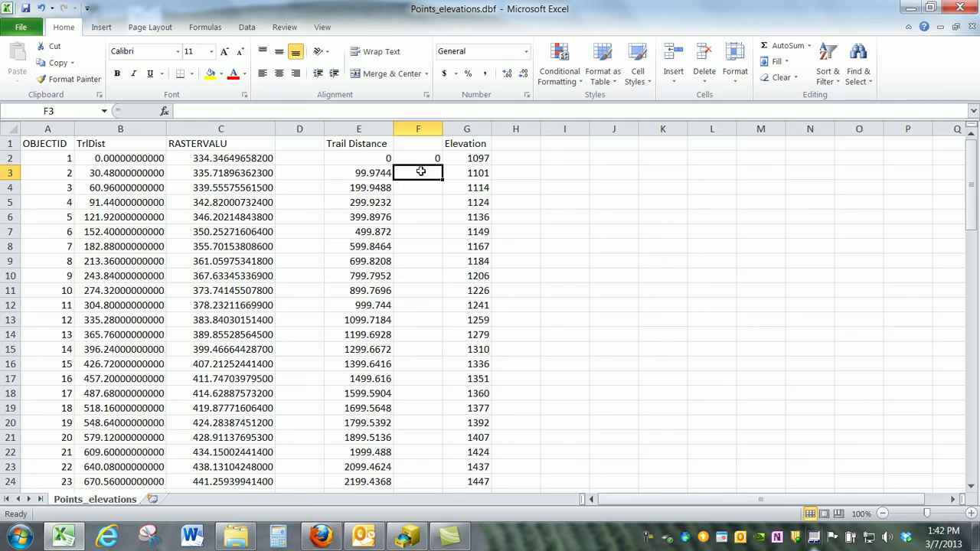
pyautogui.write('=')
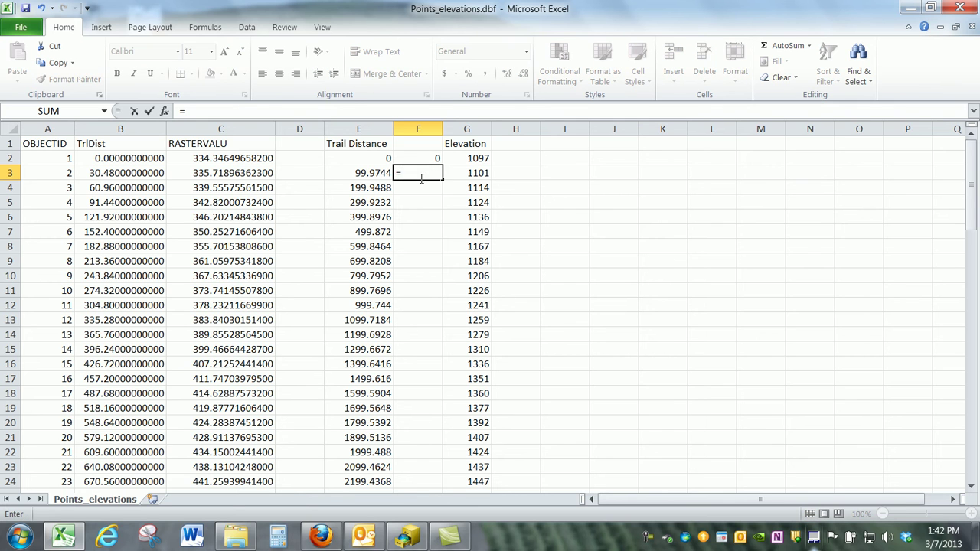
pyautogui.click(425, 160)
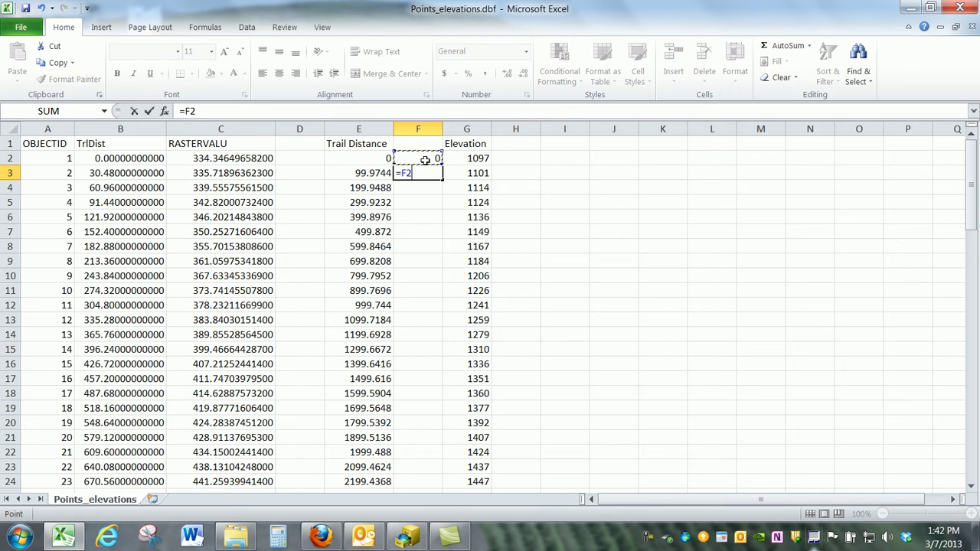
pyautogui.write('+100')
pyautogui.press('Return')
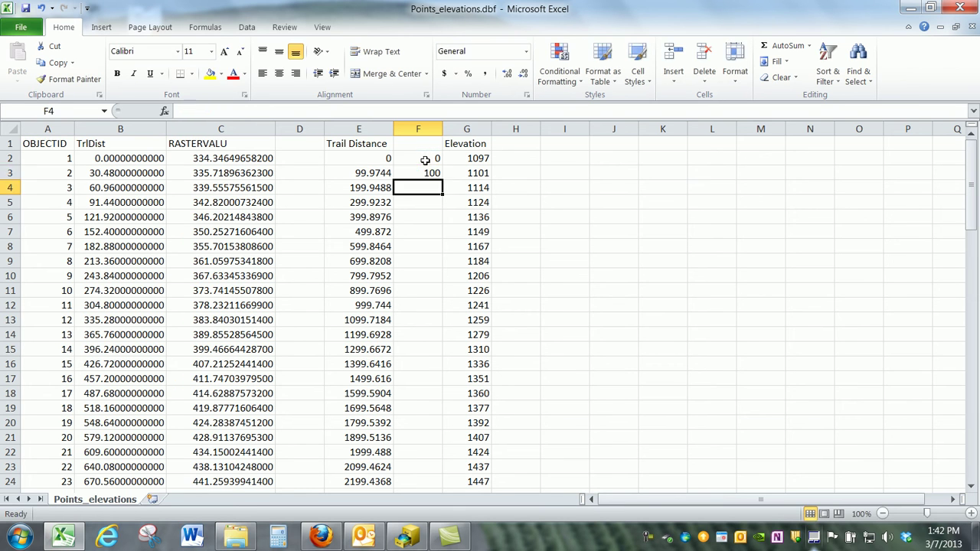
# Step: Fill the F3 distance formula down column F to row 90
pyautogui.click(425, 172)
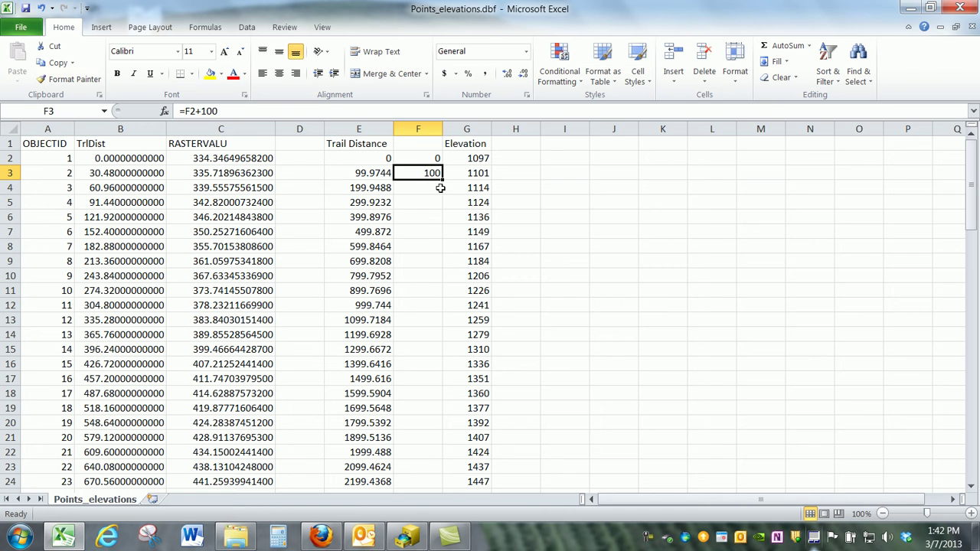
pyautogui.moveTo(442, 179); pyautogui.dragTo(431, 471)
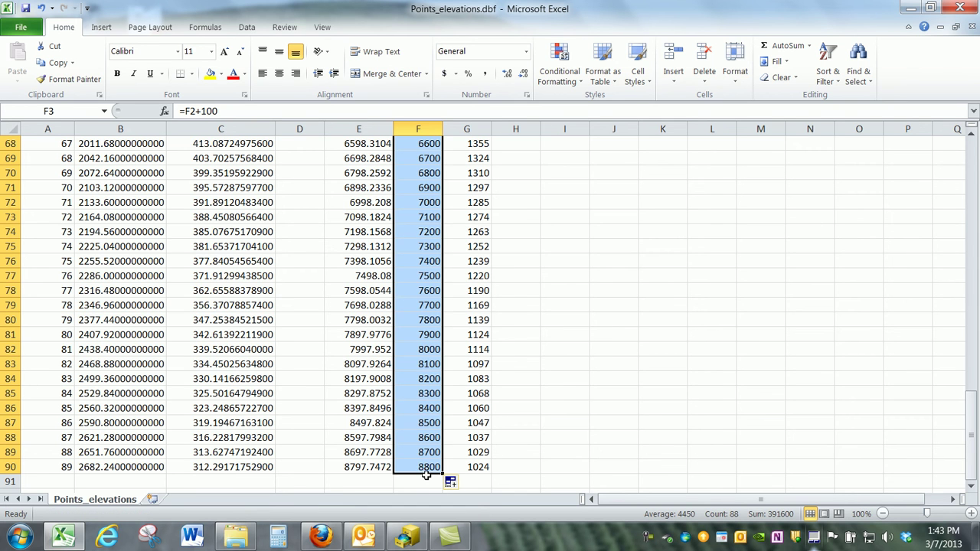
pyautogui.scroll(8, 423, 456)
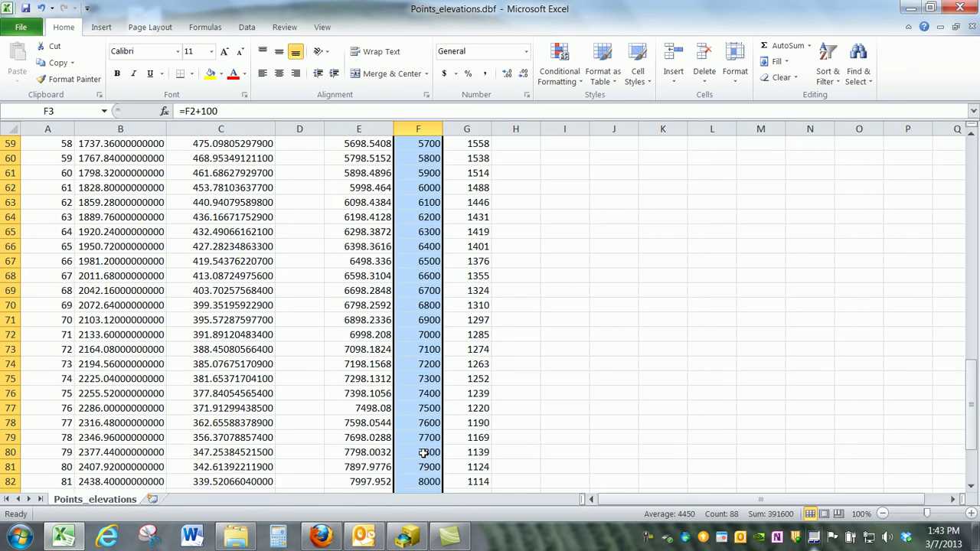
pyautogui.scroll(14, 424, 452)
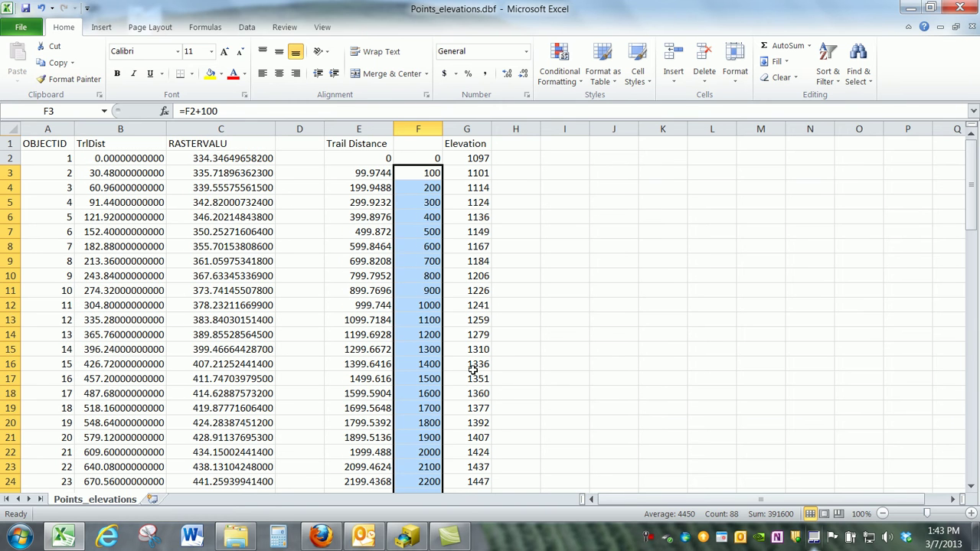
# Step: Label F1 as Trail Distance and autofit column F to the heading's width
pyautogui.click(422, 144)
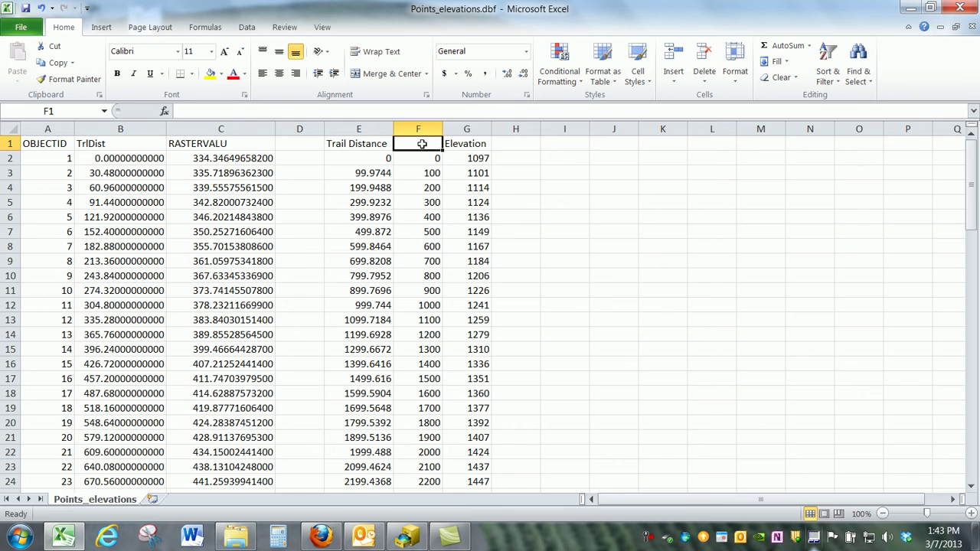
pyautogui.write('Tr')
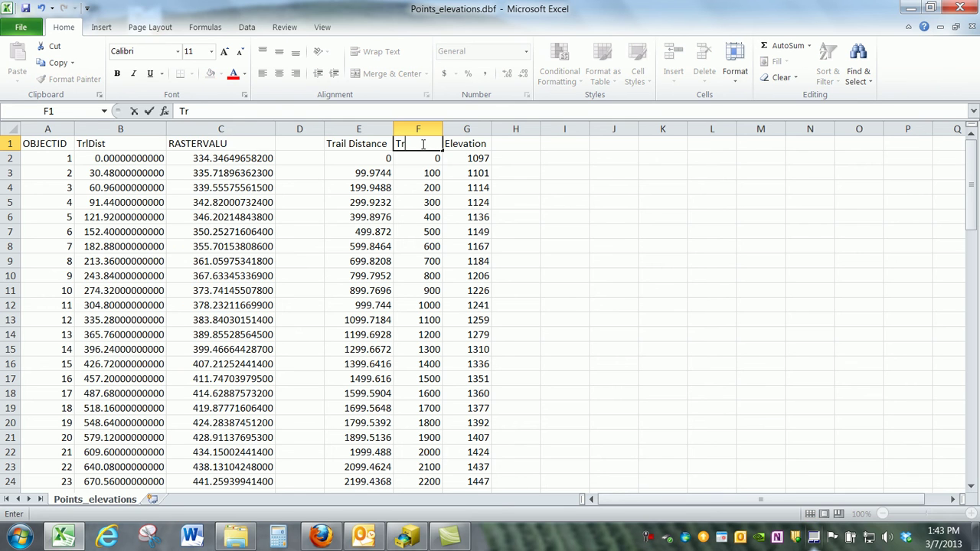
pyautogui.write('ail Distance')
pyautogui.press('Return')
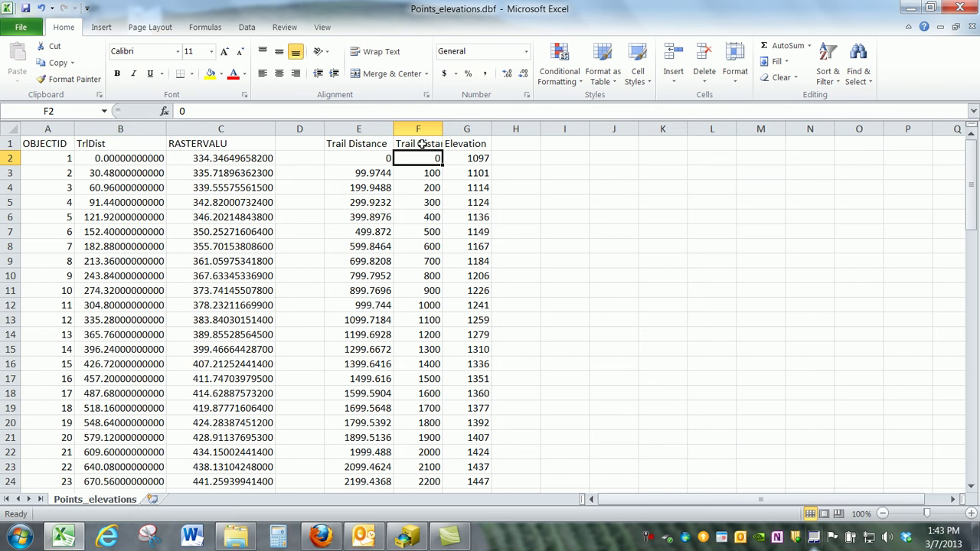
pyautogui.doubleClick(443, 128)
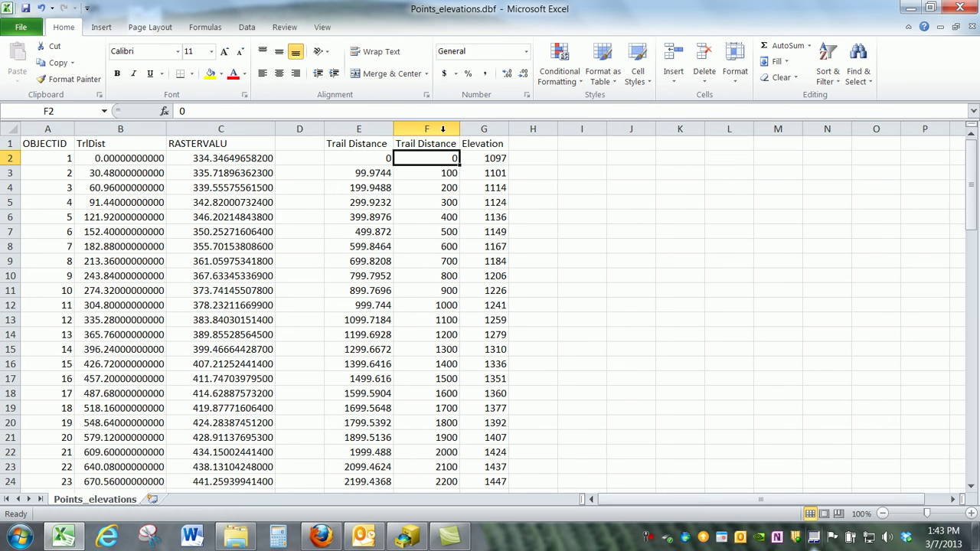
pyautogui.click(593, 210)
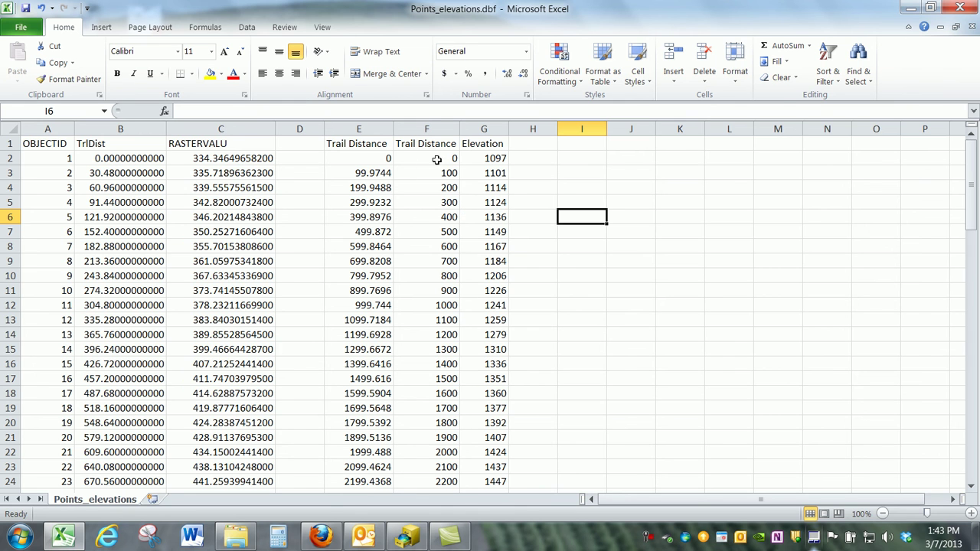
# Step: Insert a scatter chart with smooth lines and markers from the Trail Distance and Elevation data in F1:G90
pyautogui.moveTo(422, 147); pyautogui.dragTo(484, 454)
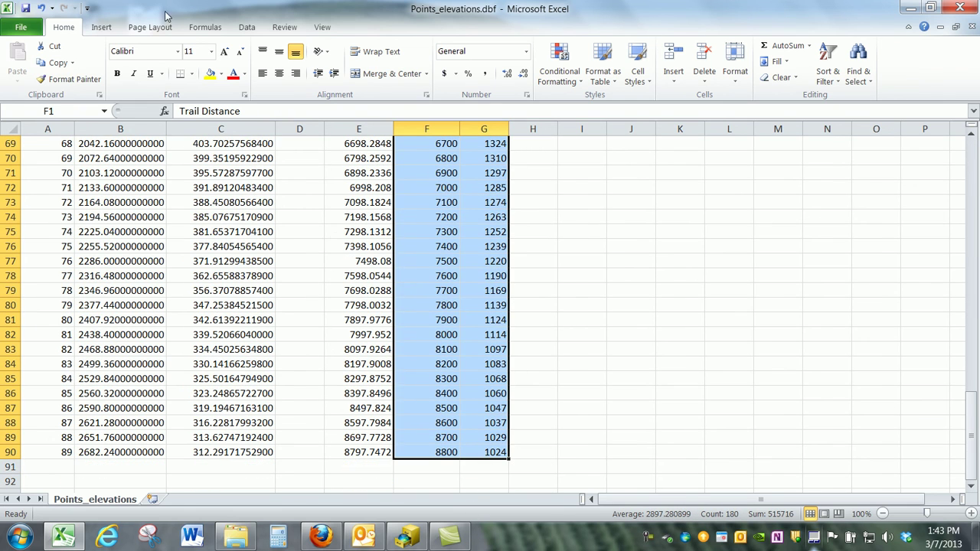
pyautogui.click(100, 28)
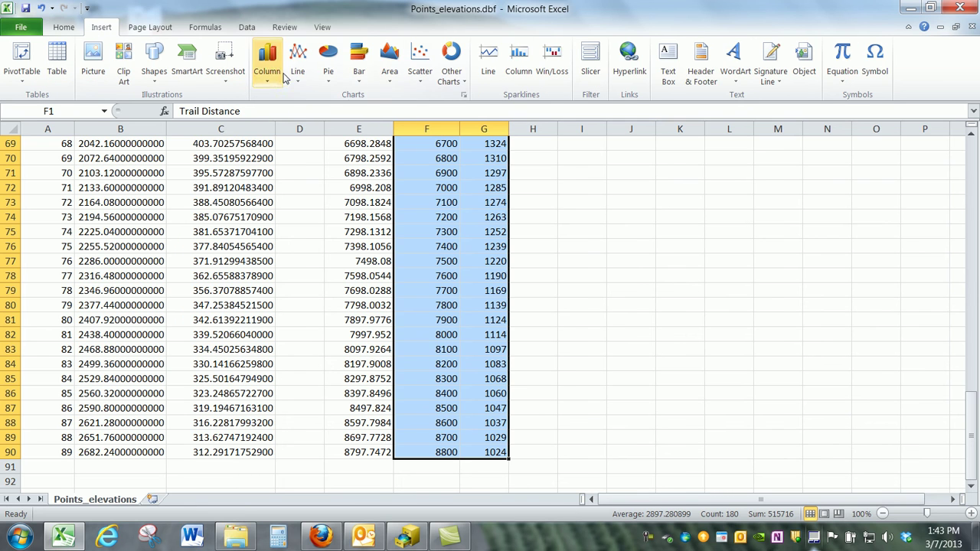
pyautogui.click(421, 70)
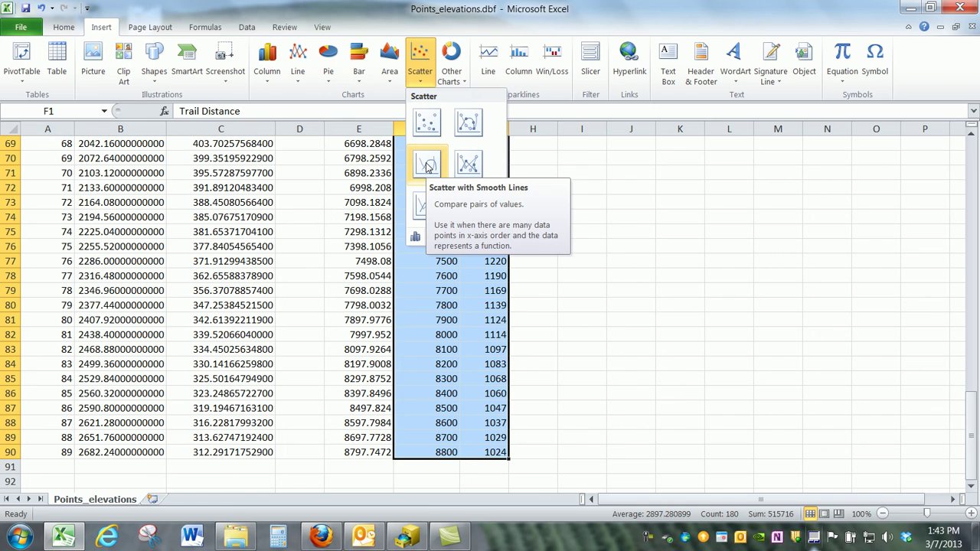
pyautogui.click(470, 128)
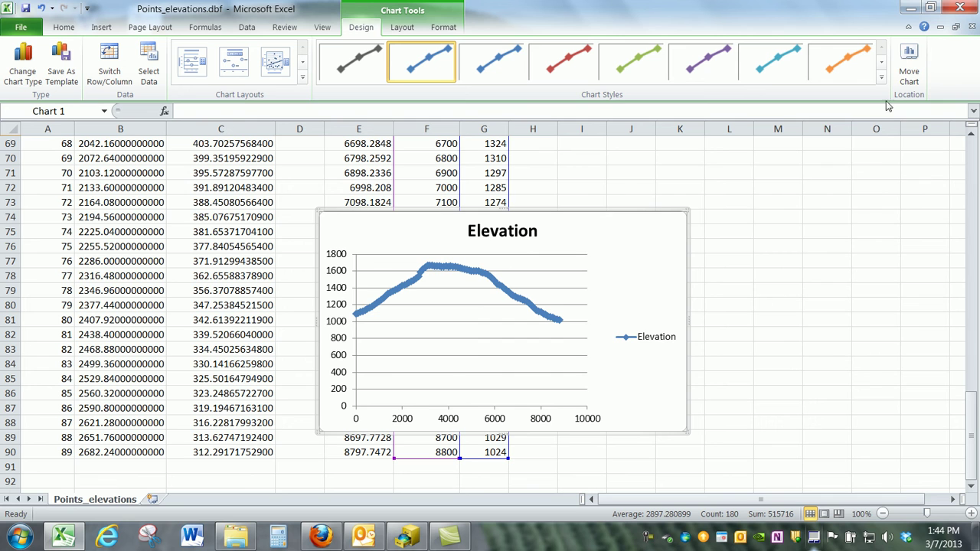
# Step: Move the elevation chart to a new sheet named Elevation Profile
pyautogui.click(909, 69)
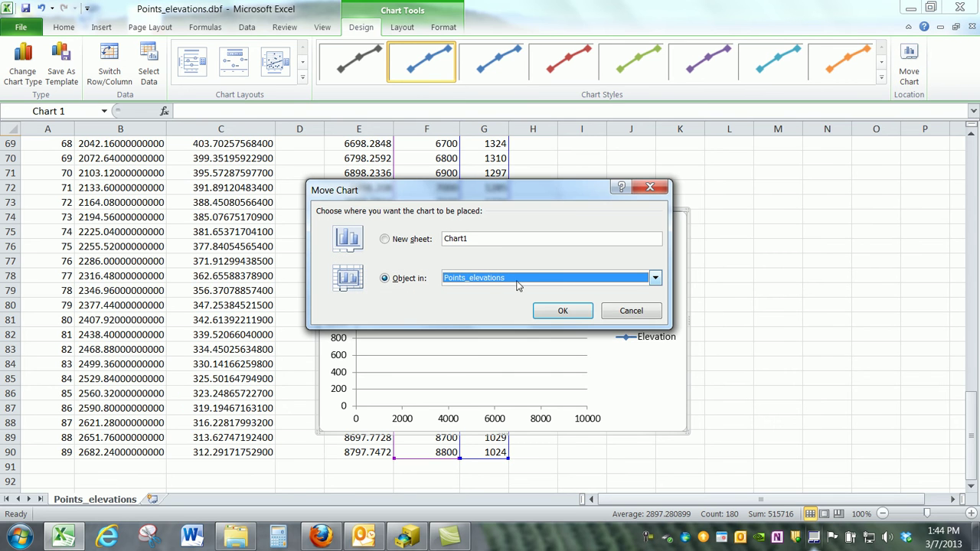
pyautogui.click(384, 240)
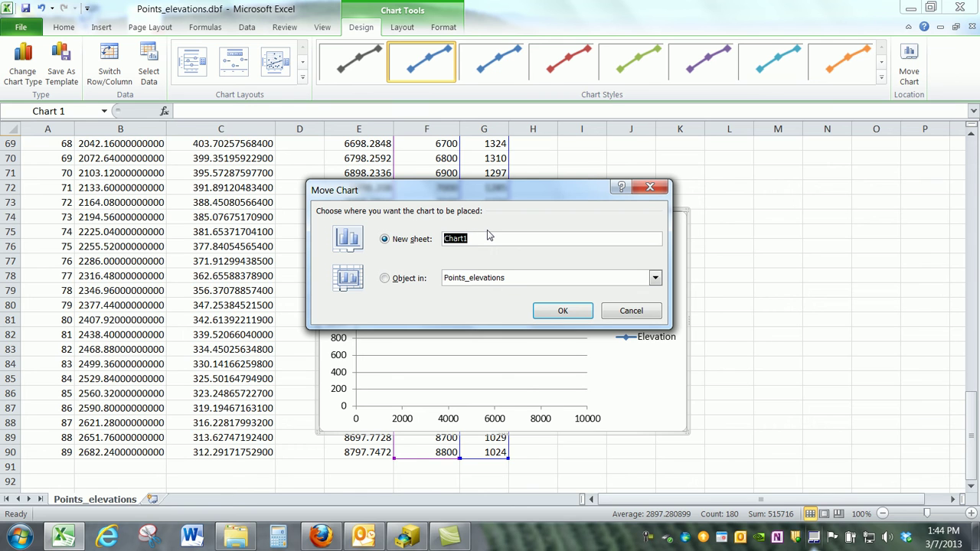
pyautogui.write('Elevation Profile')
pyautogui.click(563, 311)
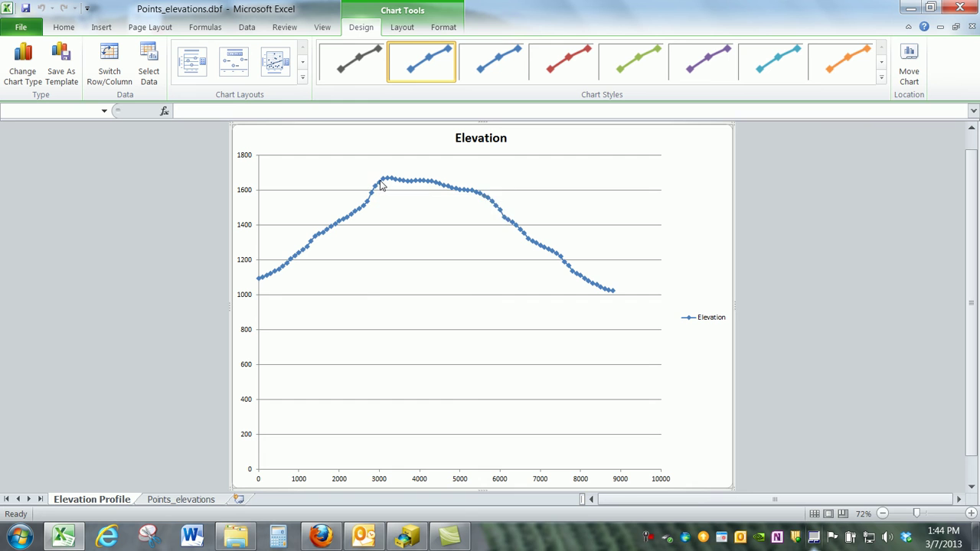
# Step: Examine the distance and elevation values of individual points along the plotted elevation curve
pyautogui.moveTo(382, 187)
pyautogui.moveTo(601, 289)
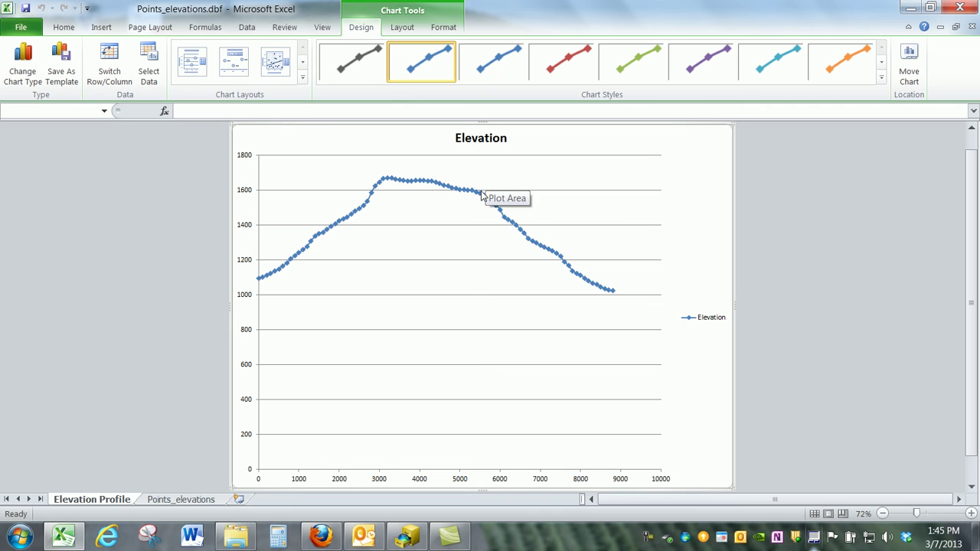
pyautogui.moveTo(479, 188)
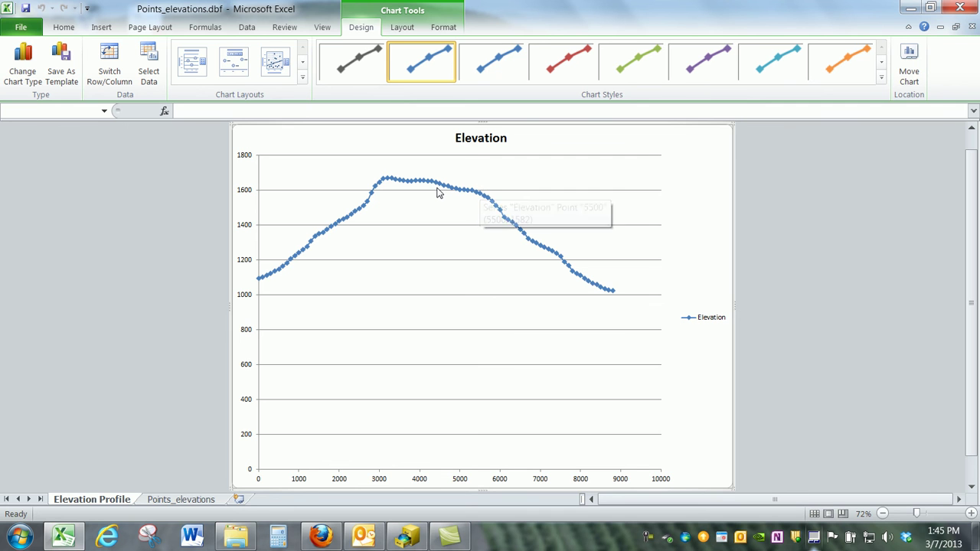
pyautogui.moveTo(438, 193)
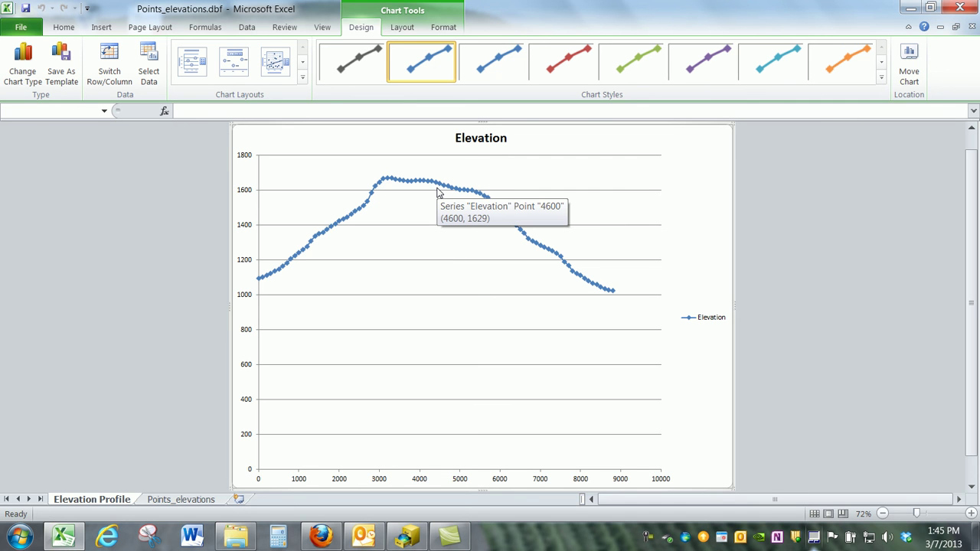